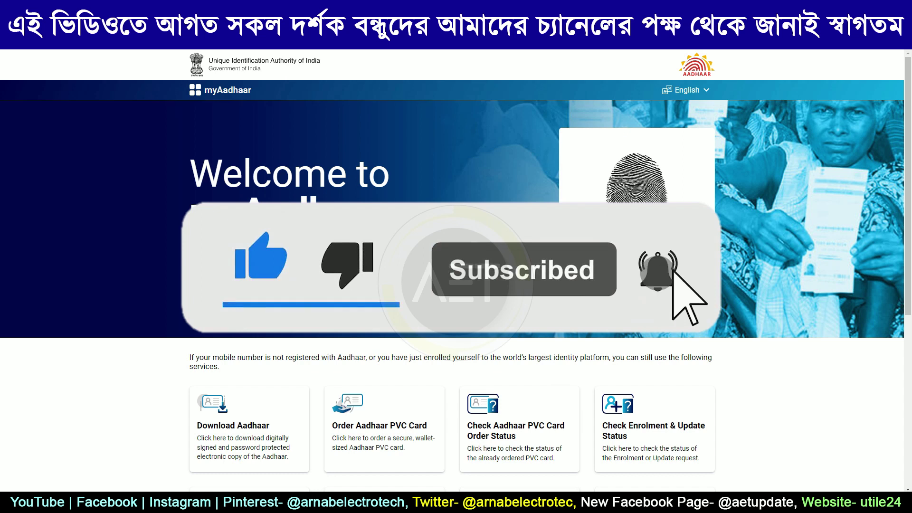
Scroll the dashboard down to the Verify Email/Mobile service and open it.
click(636, 271)
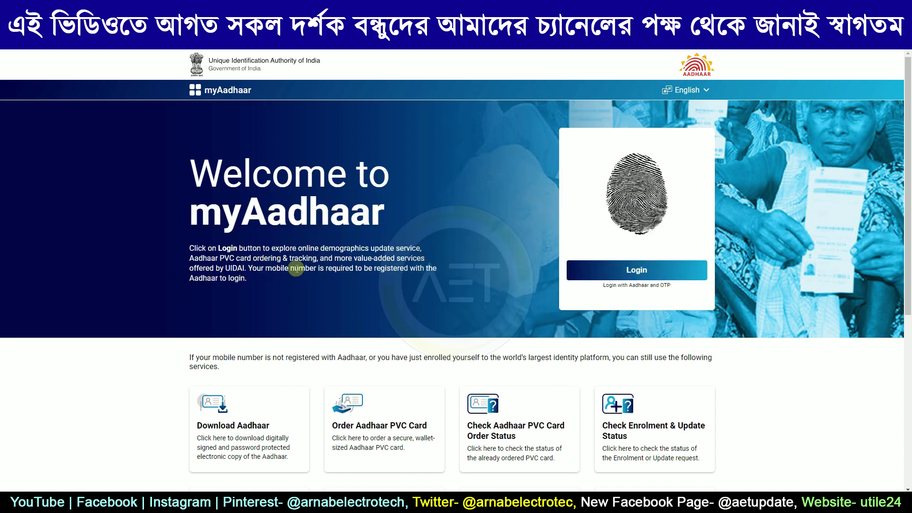
scroll(325, 267, down, 1)
scroll(325, 266, down, 3)
scroll(371, 260, down, 4)
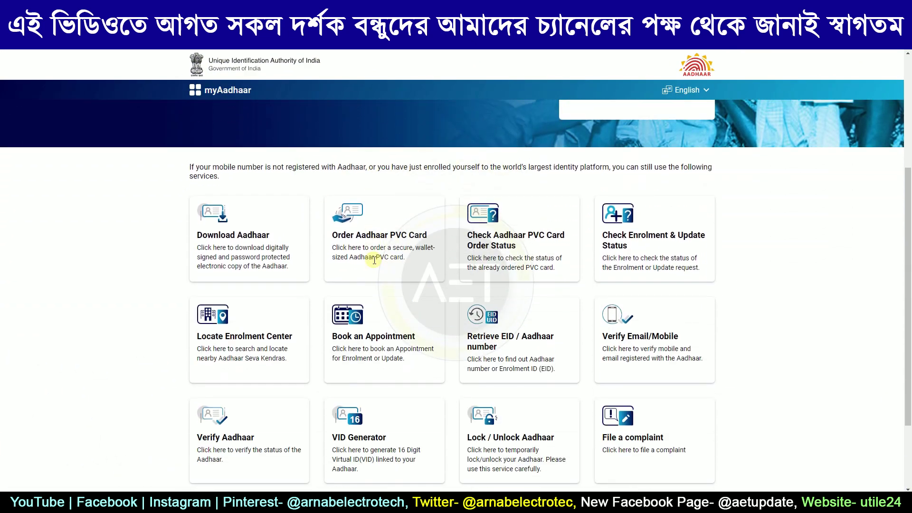
scroll(375, 265, down, 2)
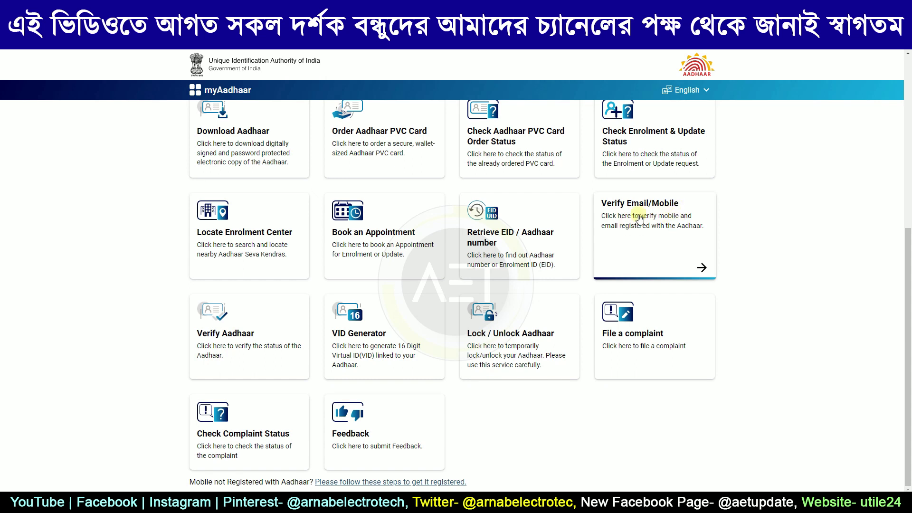
click(701, 269)
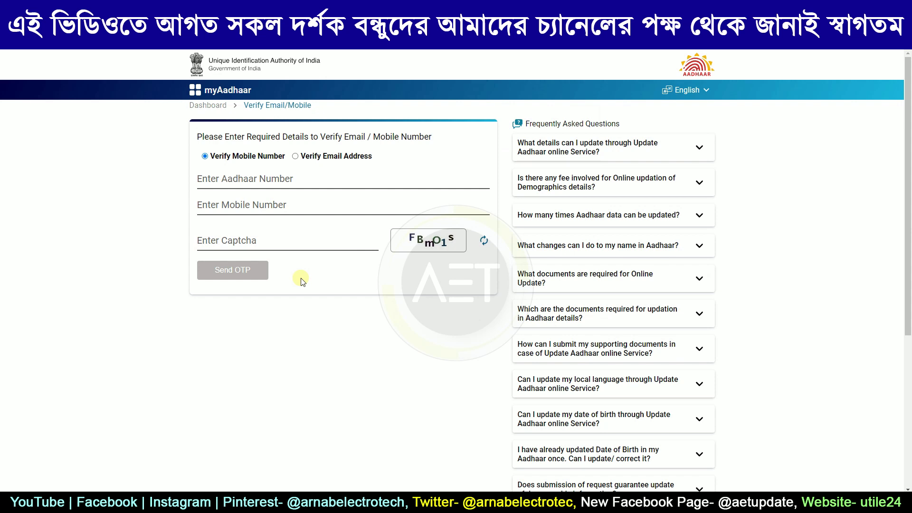
Enter the Aadhaar number, the mobile number and captcha FBmO1s on the Verify Mobile Number form.
click(209, 180)
text(5)
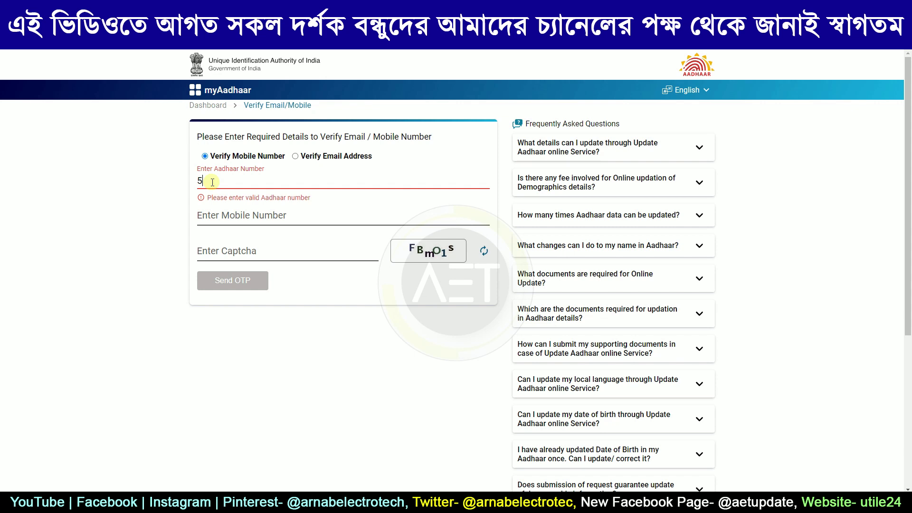
key(ctrl+v)
click(236, 206)
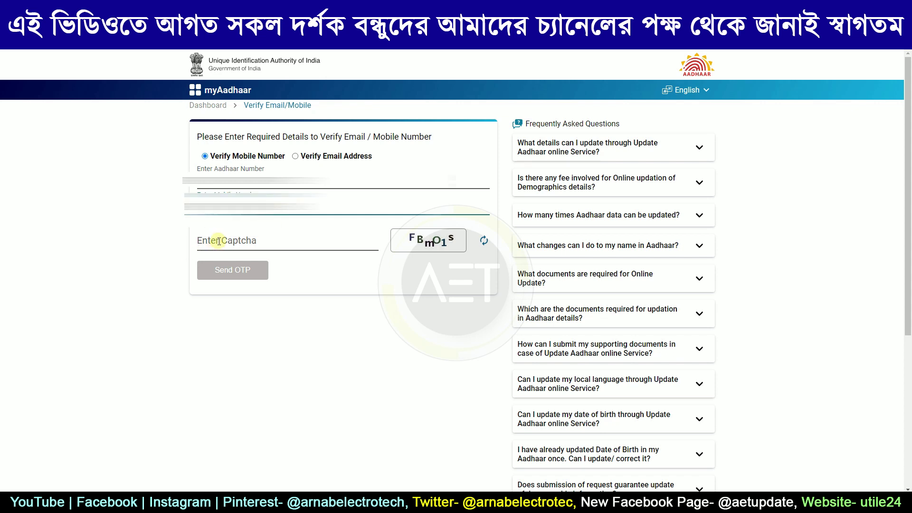
click(219, 240)
text(FBmO1s)
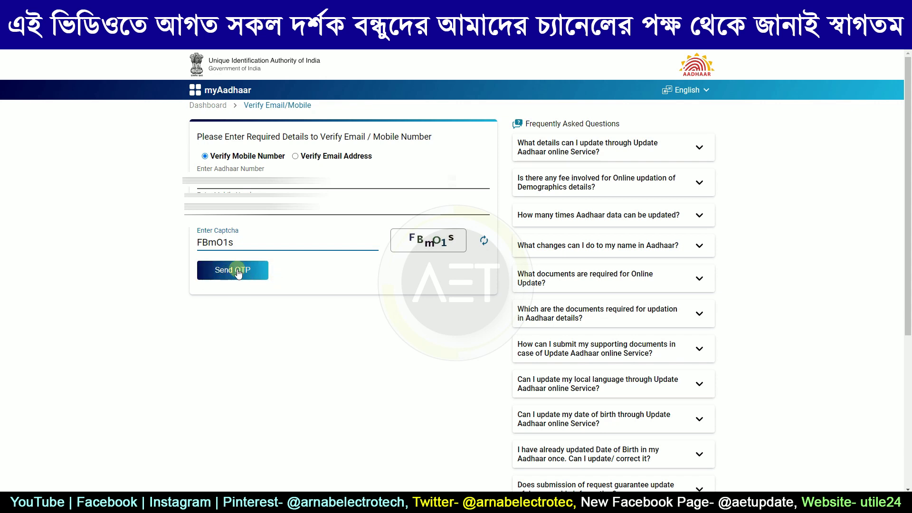
Send the mobile check, confirm the number is already verified, then select Verify Email Address.
click(236, 278)
click(235, 274)
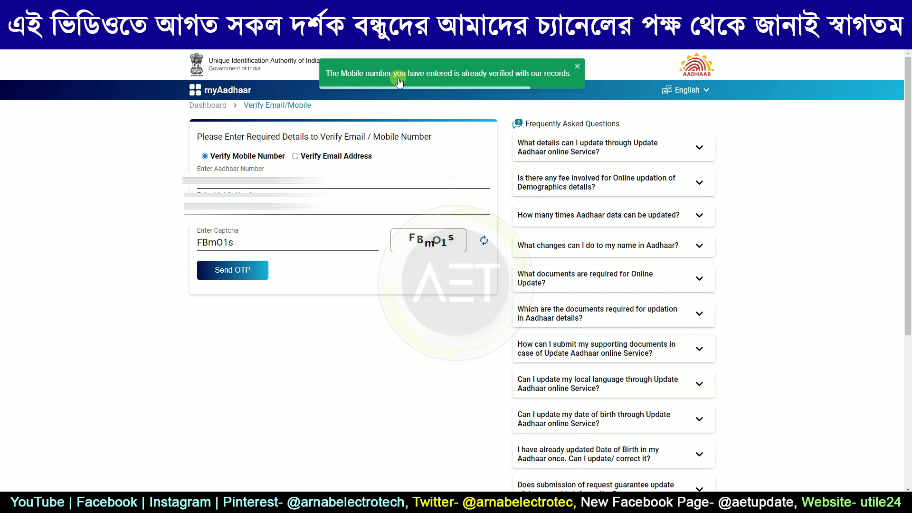
click(294, 156)
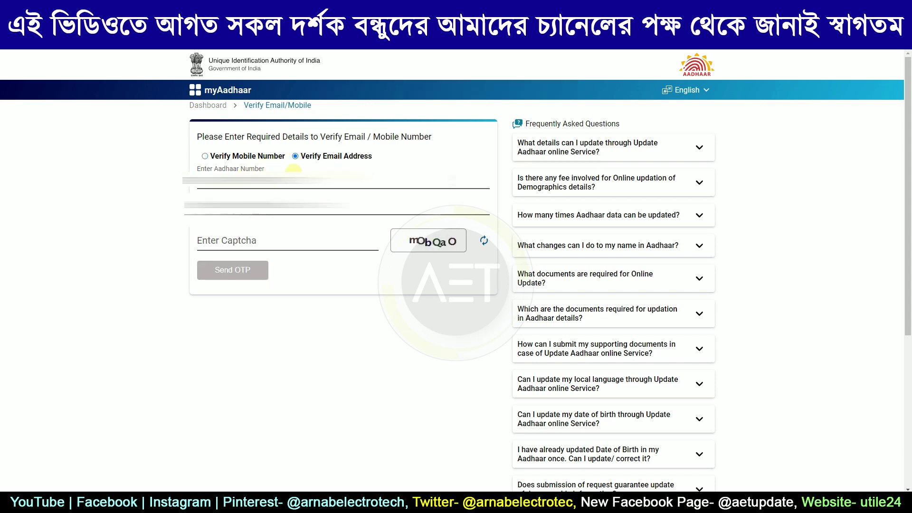
Submit the email address with captcha jx36KW, learning it isn't registered with UIDAI.
click(206, 157)
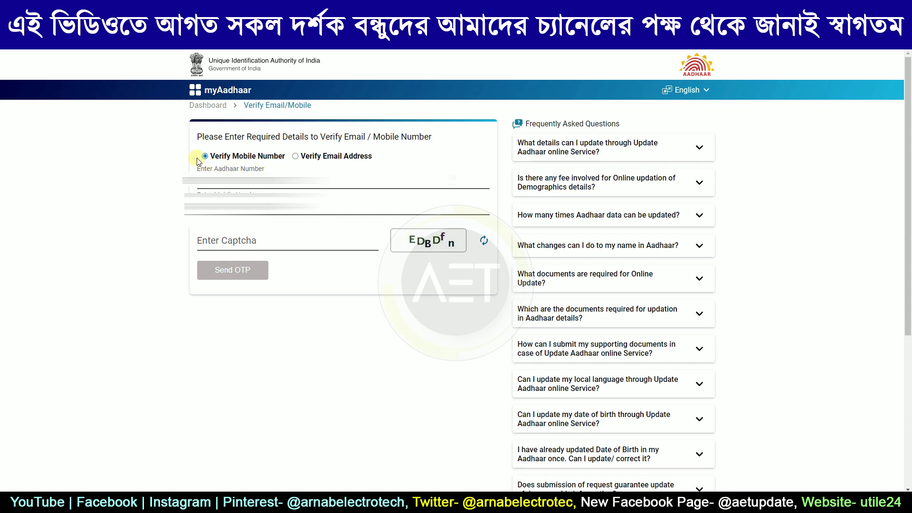
click(294, 157)
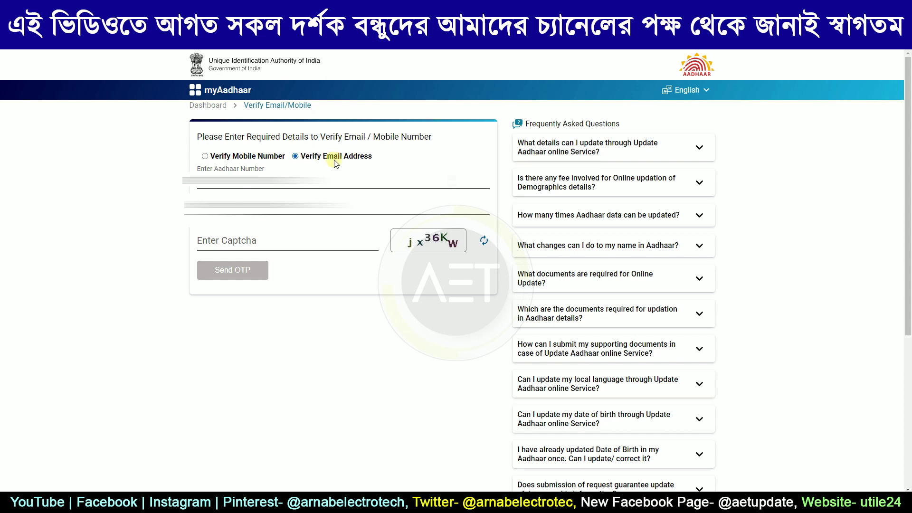
click(227, 202)
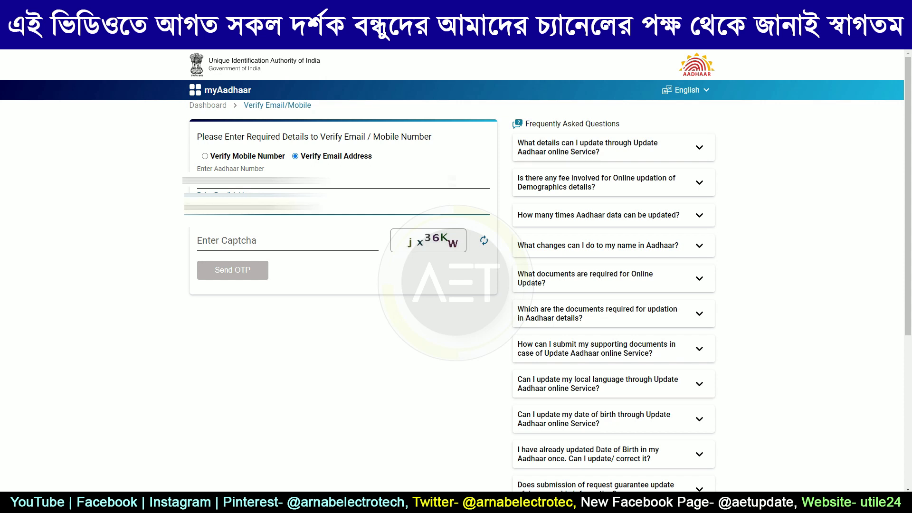
text(gmail.)
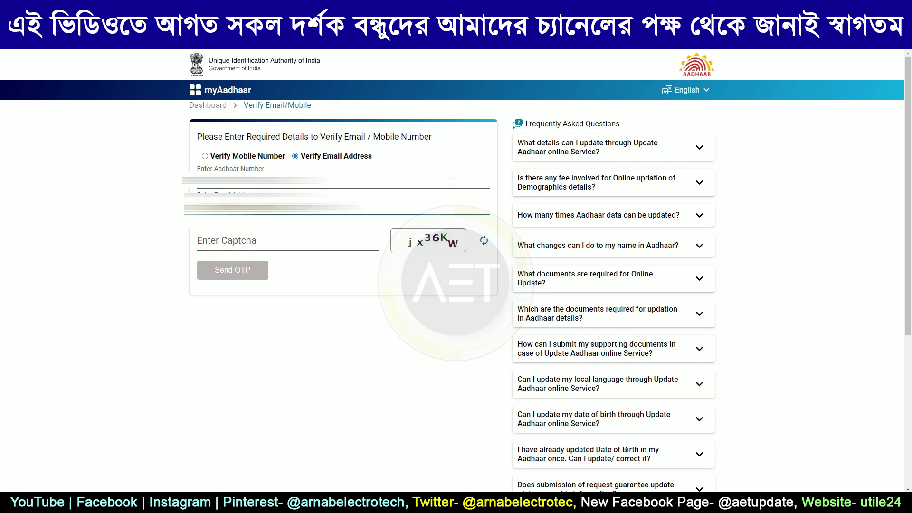
key(Tab)
text(jx36KW)
click(249, 274)
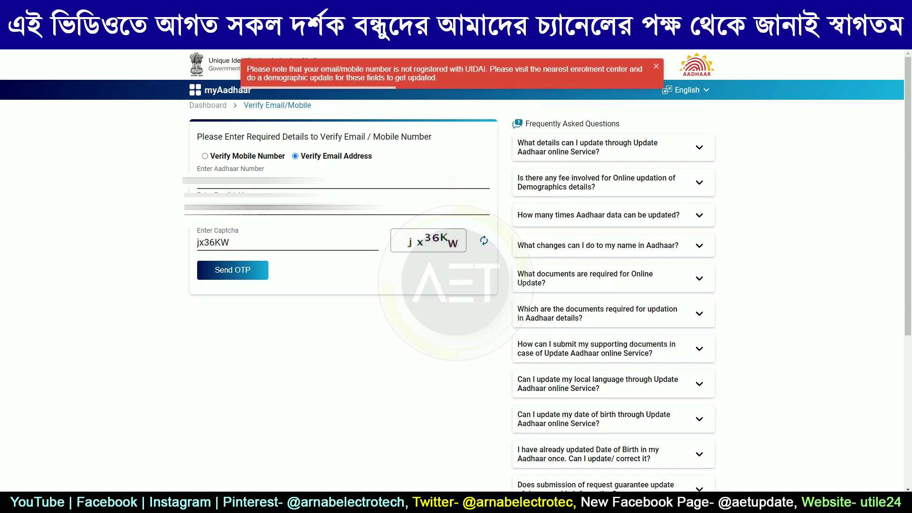
Go back to the services dashboard and open Verify Aadhaar, placing the cursor in the Aadhaar number field.
key(alt+Left)
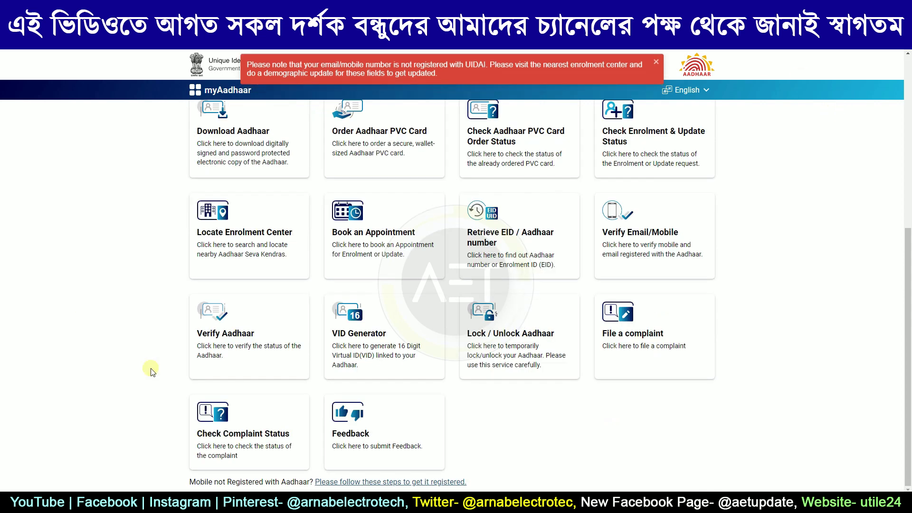
click(272, 349)
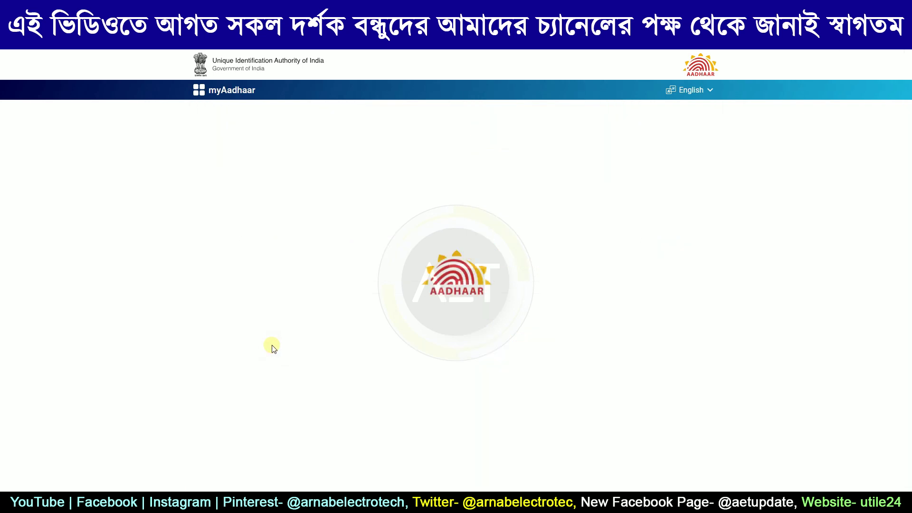
click(232, 140)
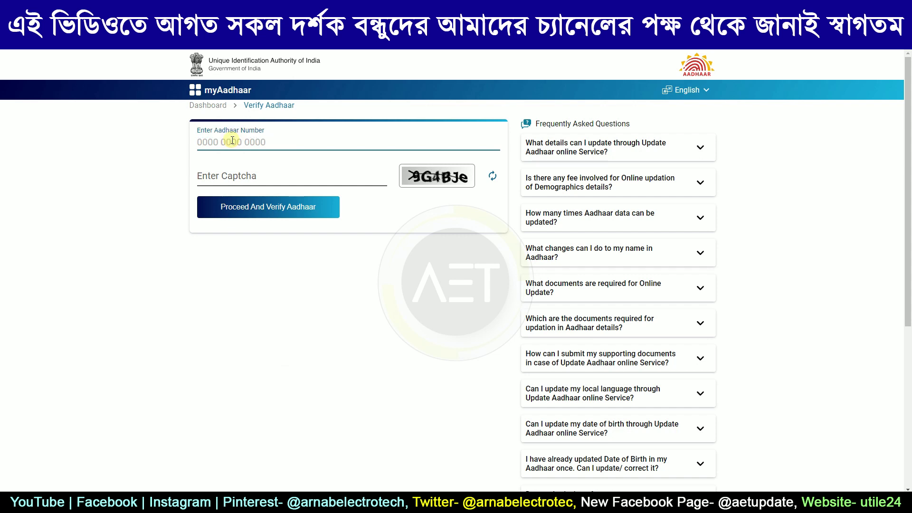
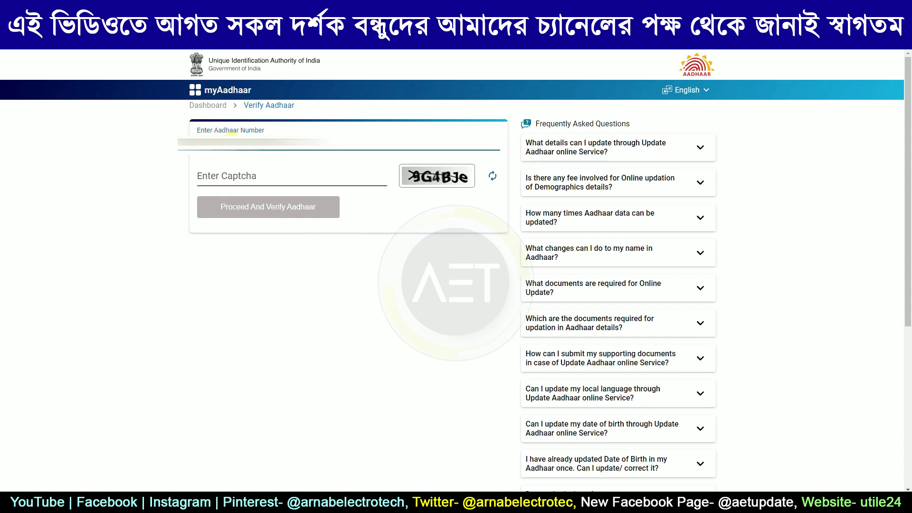
Submit the Aadhaar number with refreshed captcha ac8QbN, getting age band, gender and state confirmed.
click(217, 172)
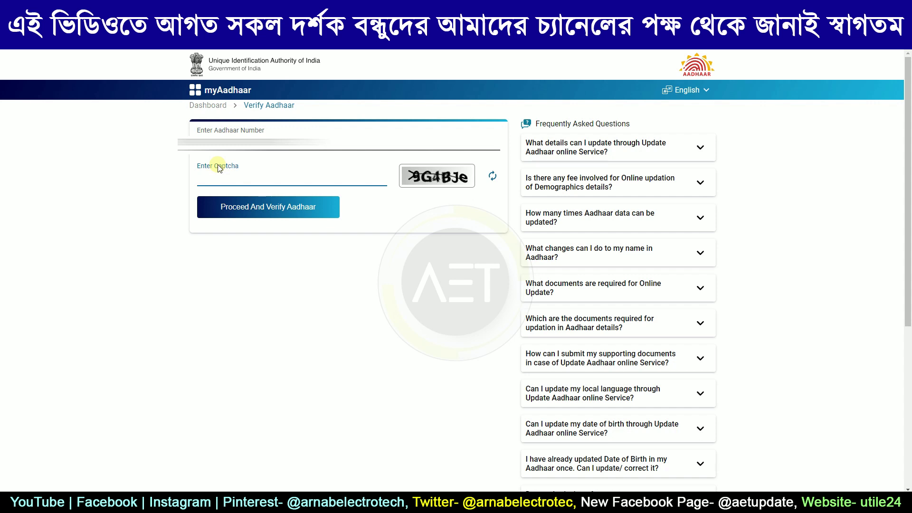
click(493, 177)
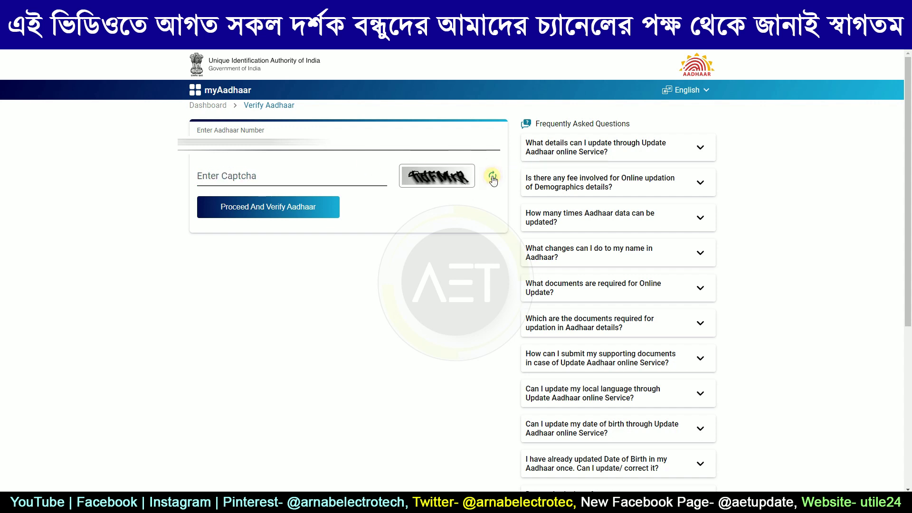
click(216, 174)
text(ac8QbN)
click(276, 206)
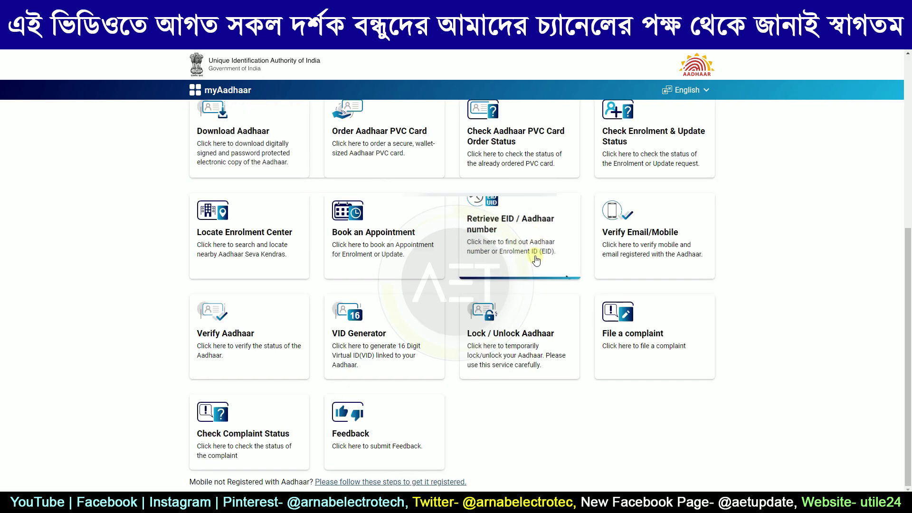
scroll(534, 247, up, 5)
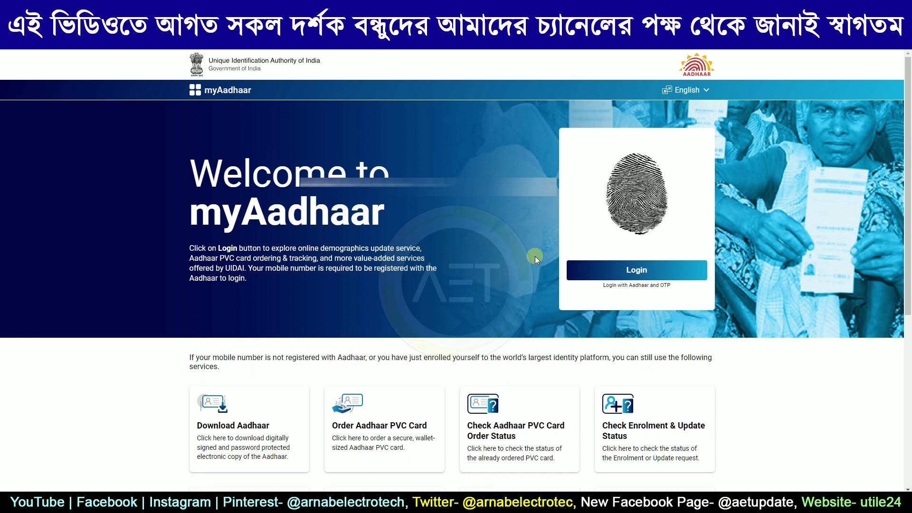